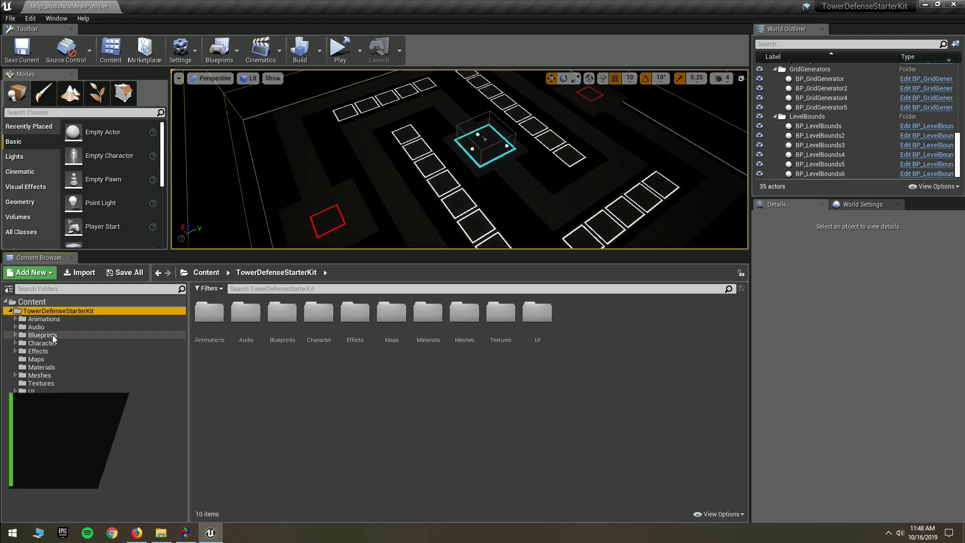
# Place a BP_BatchedWaveSpawnController from Blueprints > WaveSpawning > BatchedSpawning into the level
pyautogui.doubleClick(53, 335)
pyautogui.click(62, 447)
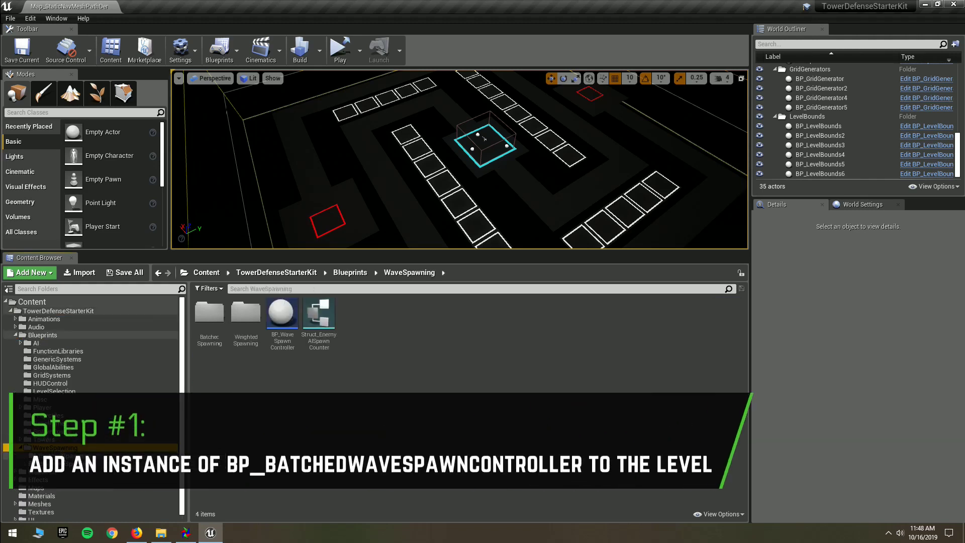
pyautogui.click(76, 455)
pyautogui.moveTo(209, 315); pyautogui.dragTo(396, 200)
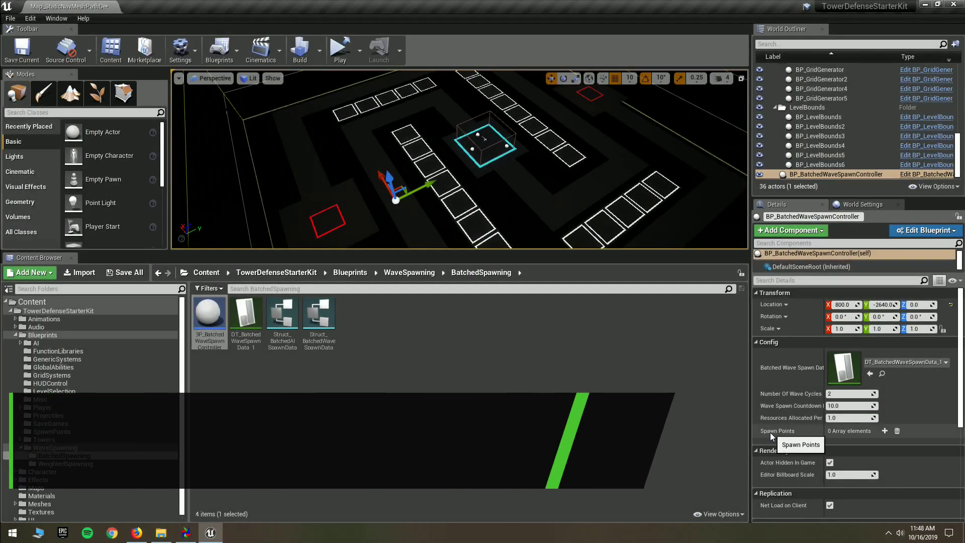
# Fill the controller's Spawn Points array with BP_SpawnPoint1 and BP_SpawnPoint2, then save the map
pyautogui.click(884, 431)
pyautogui.click(885, 431)
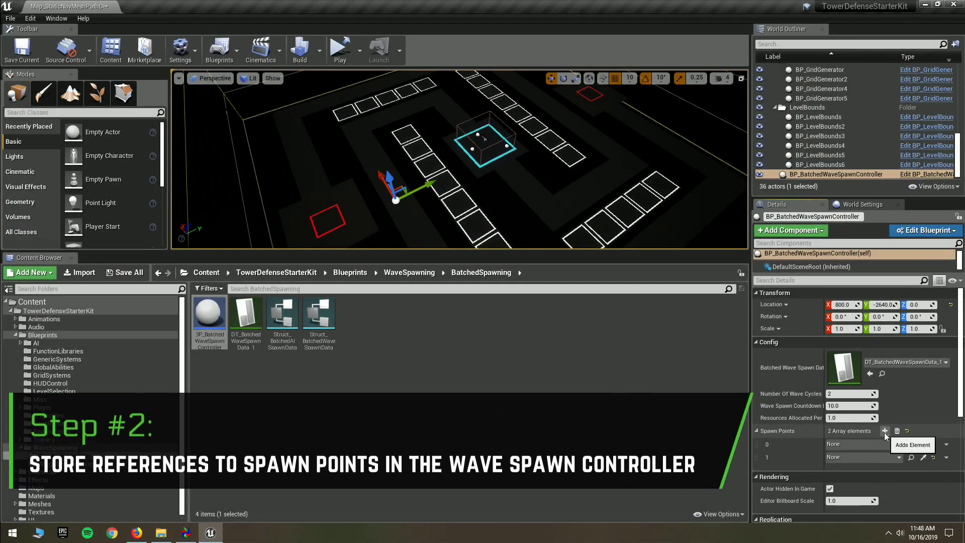
pyautogui.scroll(5, 827, 128)
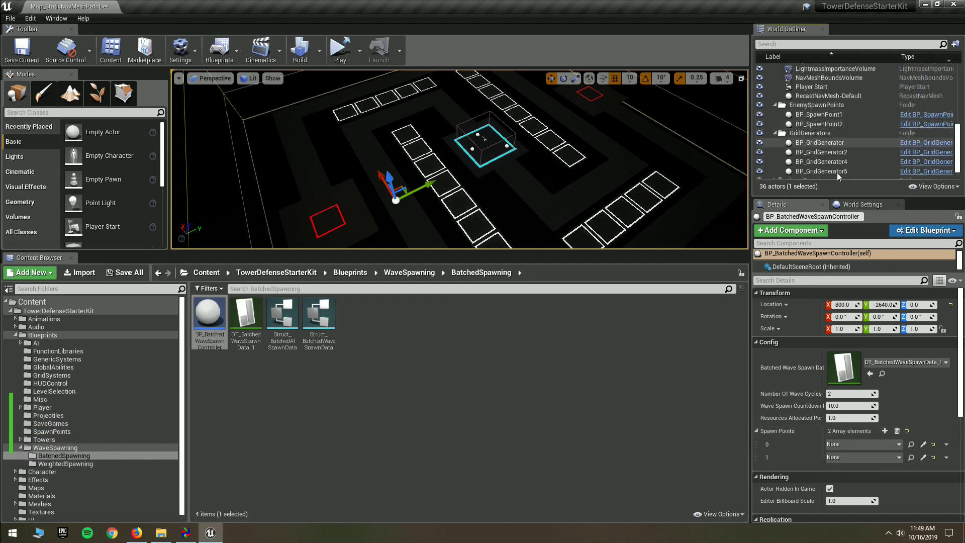
pyautogui.click(855, 442)
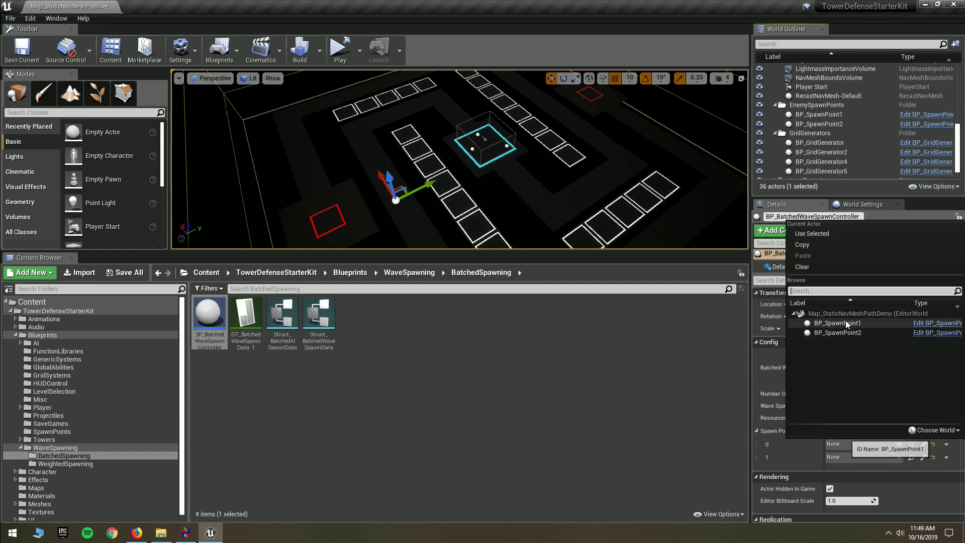
pyautogui.click(854, 444)
pyautogui.click(852, 457)
pyautogui.click(851, 345)
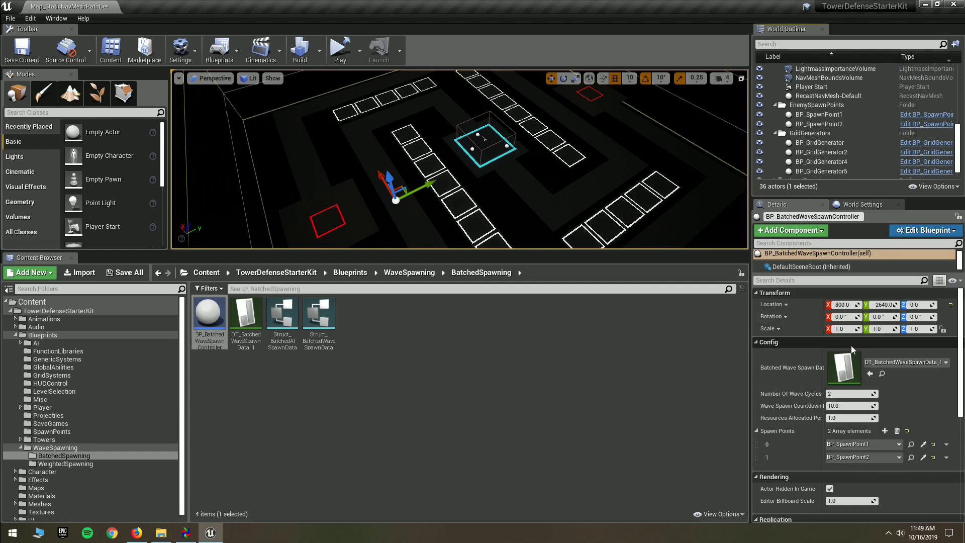
pyautogui.hotkey('ctrl', 's')
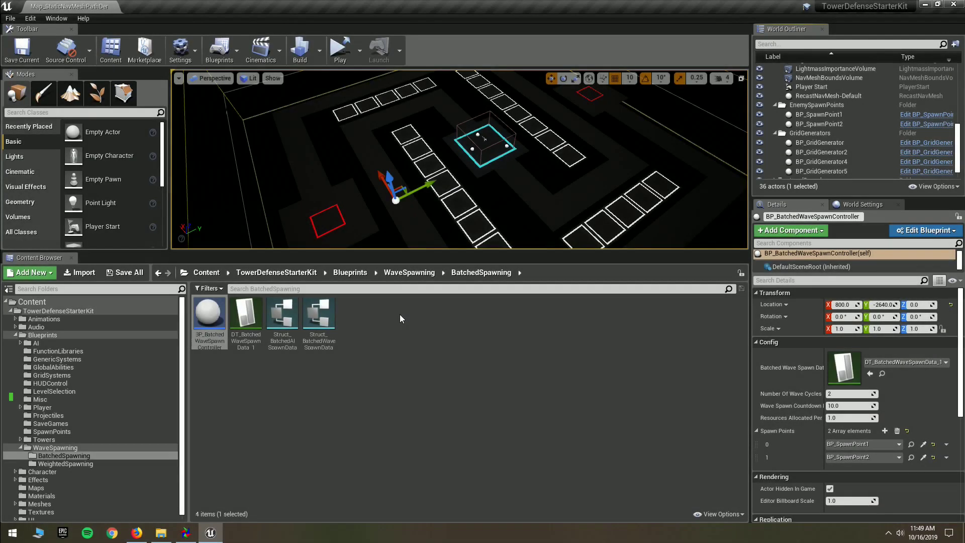
# Create a Data Table using row structure Struct_BatchedWaveSpawnData and name it DT_WaveSpawnData
pyautogui.rightClick(400, 314)
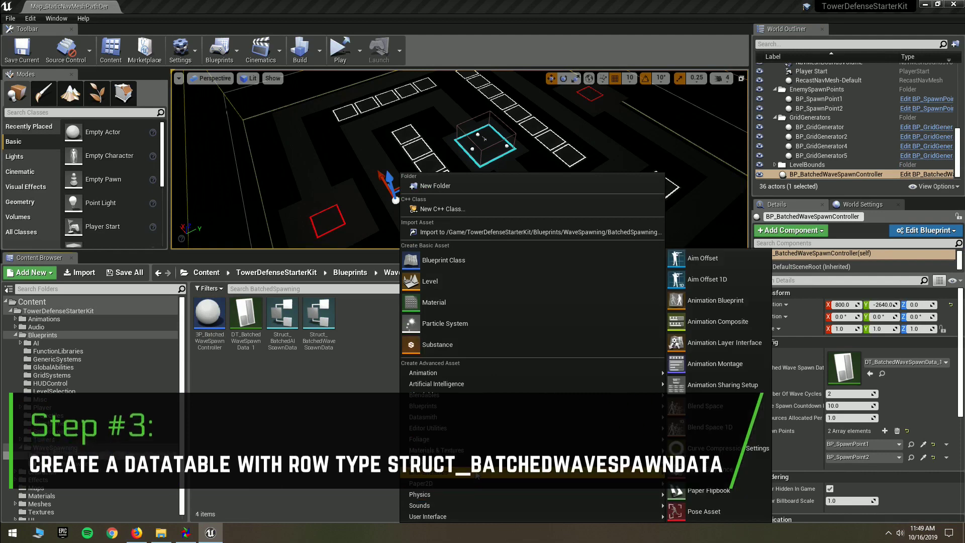
pyautogui.moveTo(442, 473)
pyautogui.click(709, 240)
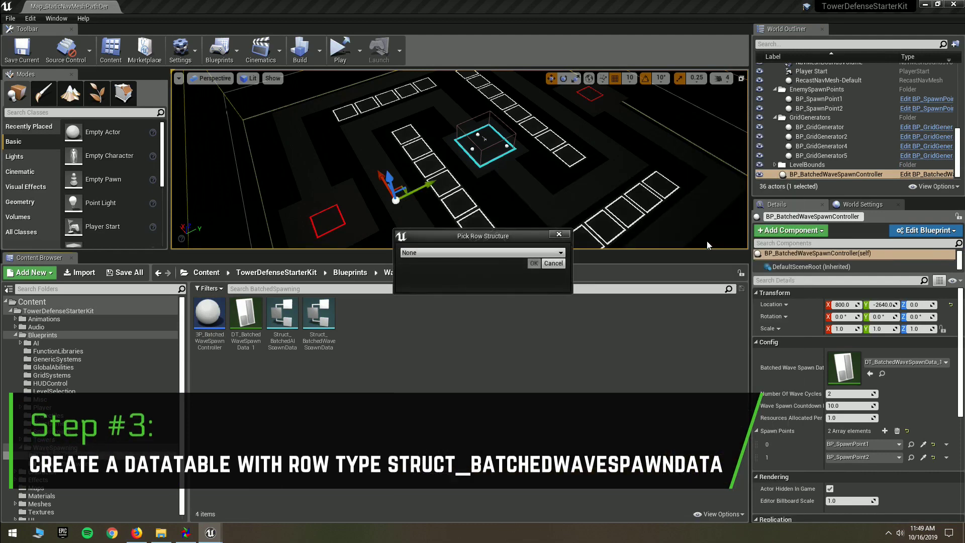
pyautogui.click(471, 254)
pyautogui.write('batched')
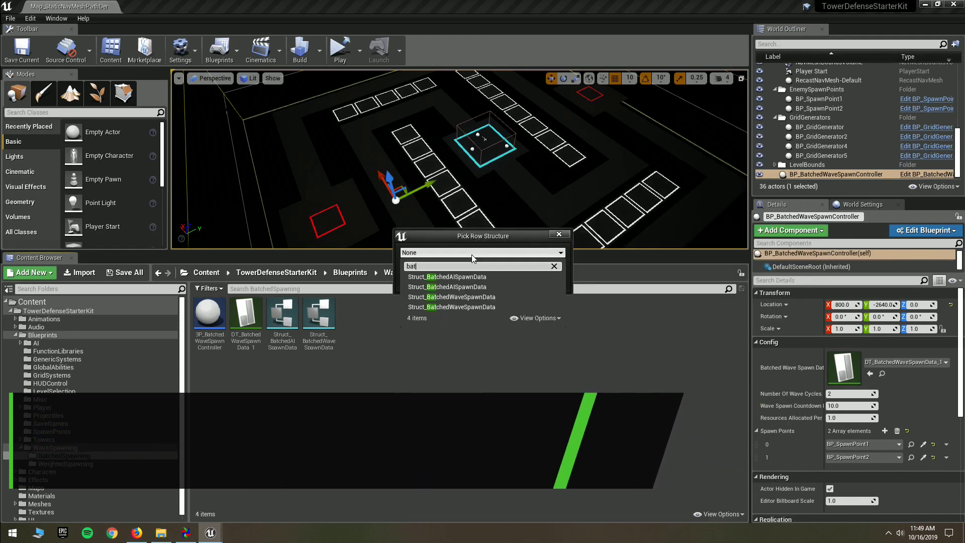
pyautogui.click(480, 296)
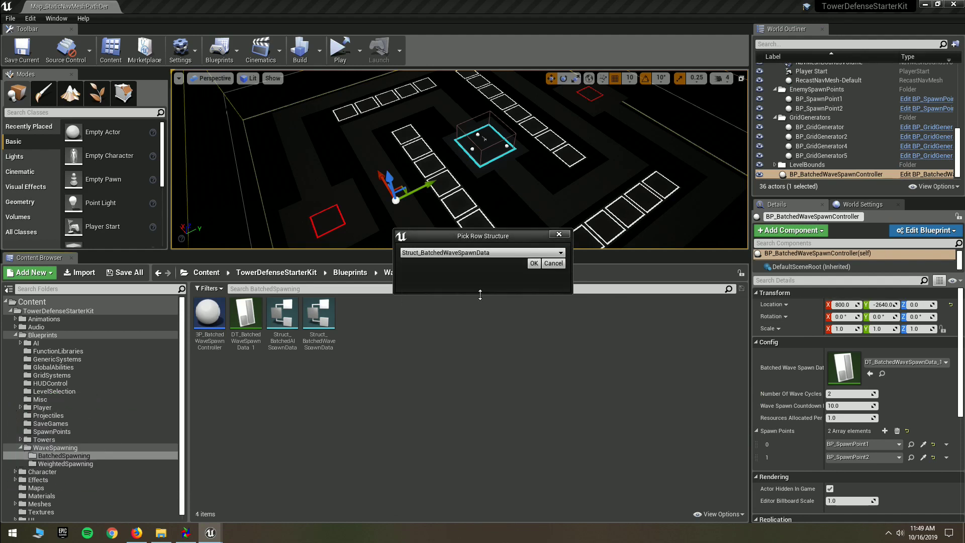
pyautogui.click(533, 264)
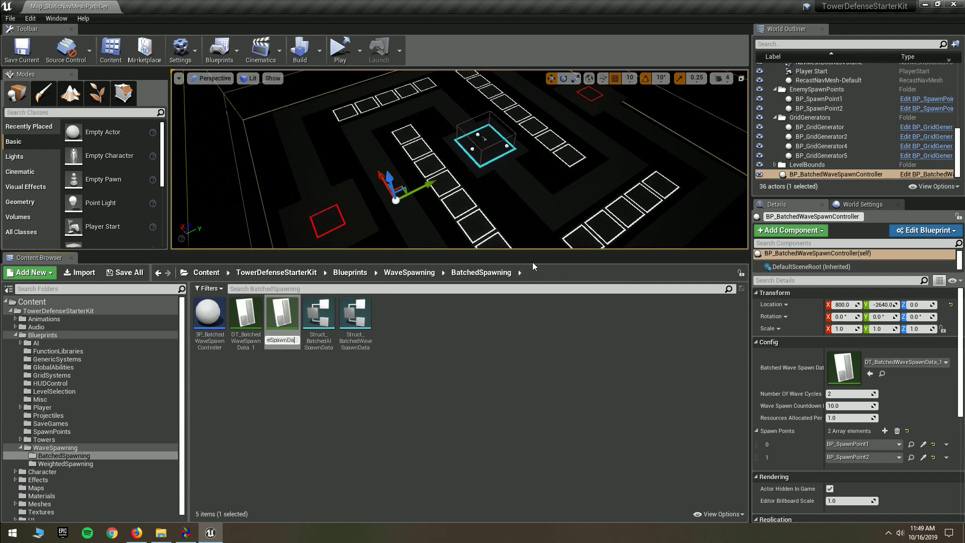
pyautogui.write('ta')
pyautogui.press('Return')
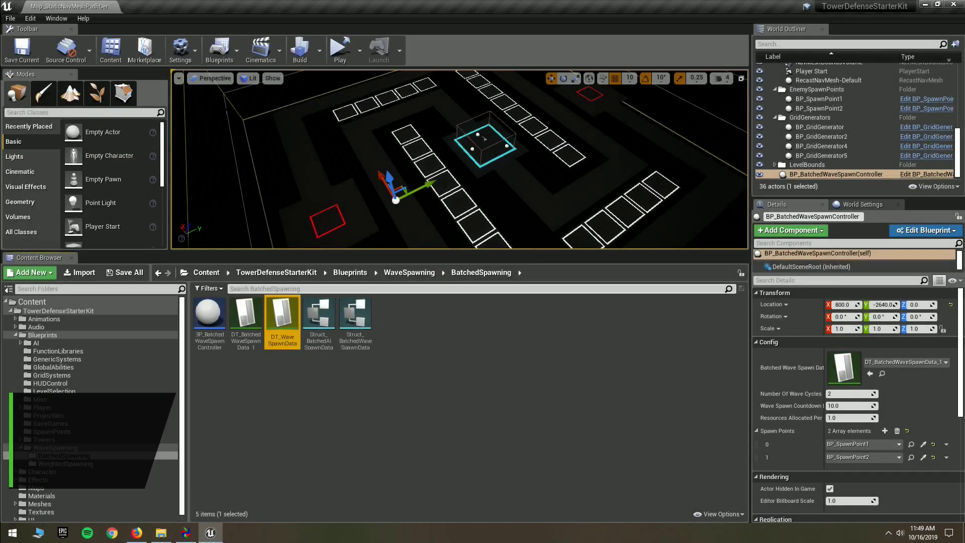
# Open DT_WaveSpawnData, add a row renamed Wave1, and enlarge the row editor
pyautogui.doubleClick(289, 324)
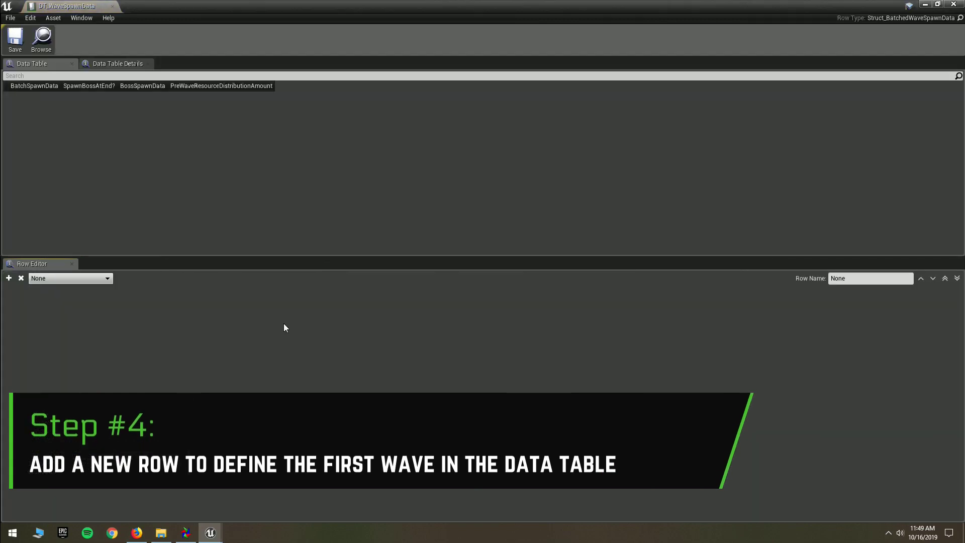
pyautogui.click(9, 278)
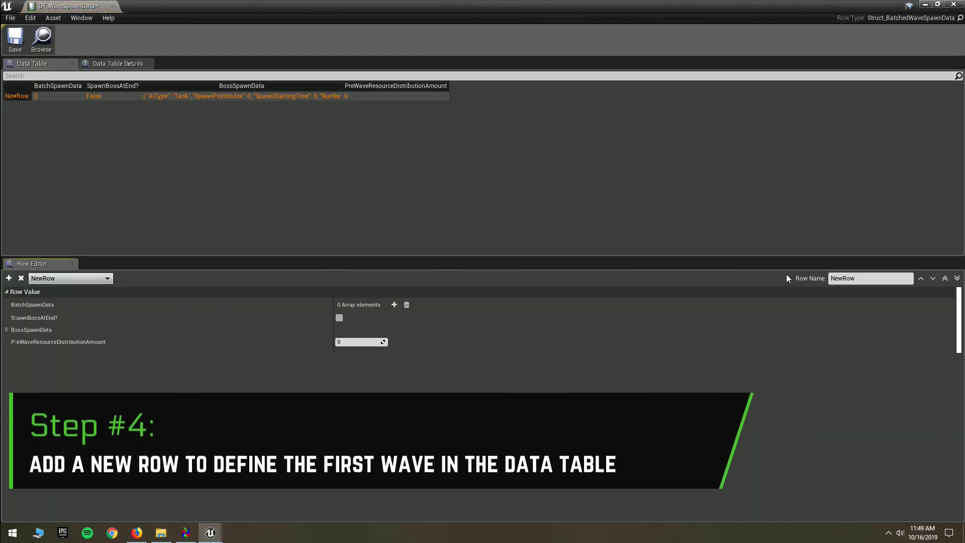
pyautogui.doubleClick(857, 277)
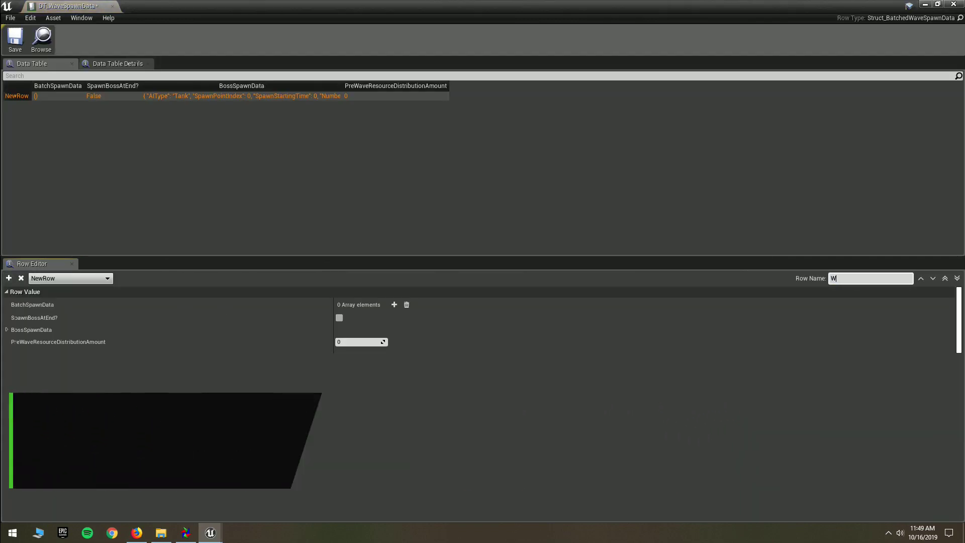
pyautogui.write('Wave1')
pyautogui.press('Return')
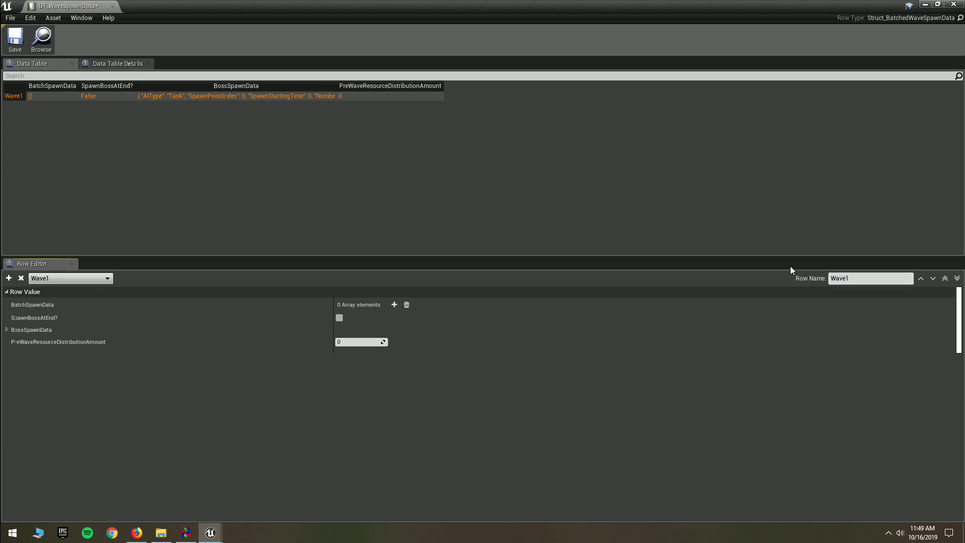
pyautogui.moveTo(764, 257); pyautogui.dragTo(765, 162)
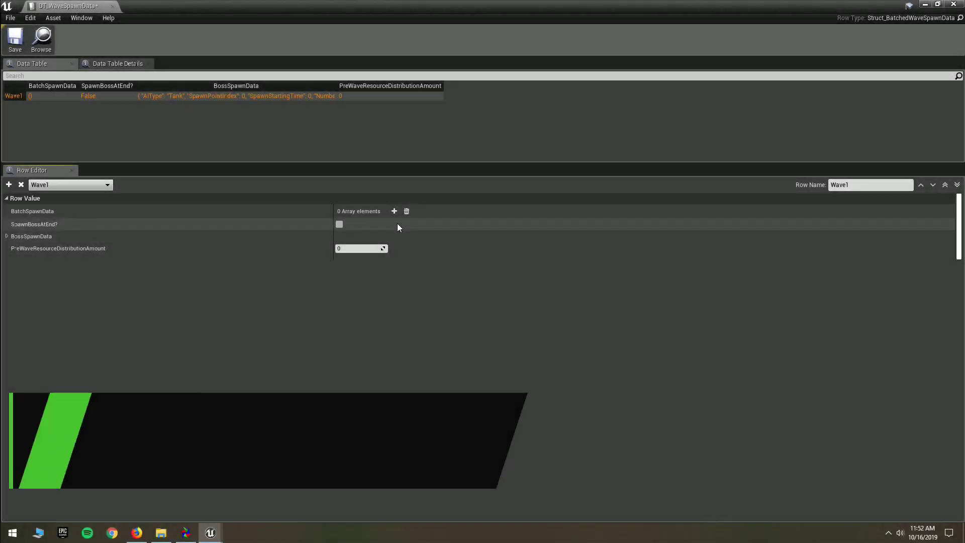
# Add Wave1's first batch: Rusher, spawn point 1, start time 0.5, 5 units, interval 1.5
pyautogui.click(394, 211)
pyautogui.click(264, 222)
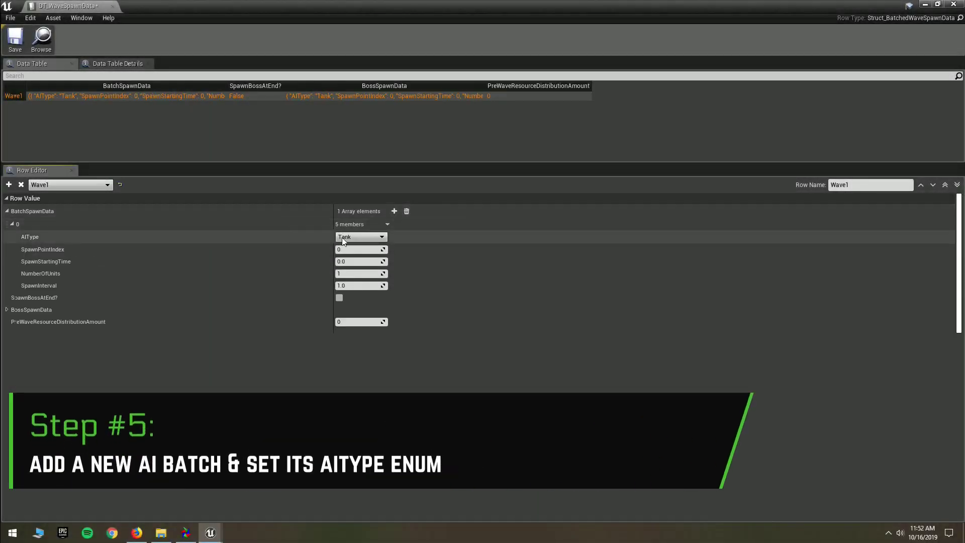
pyautogui.click(360, 236)
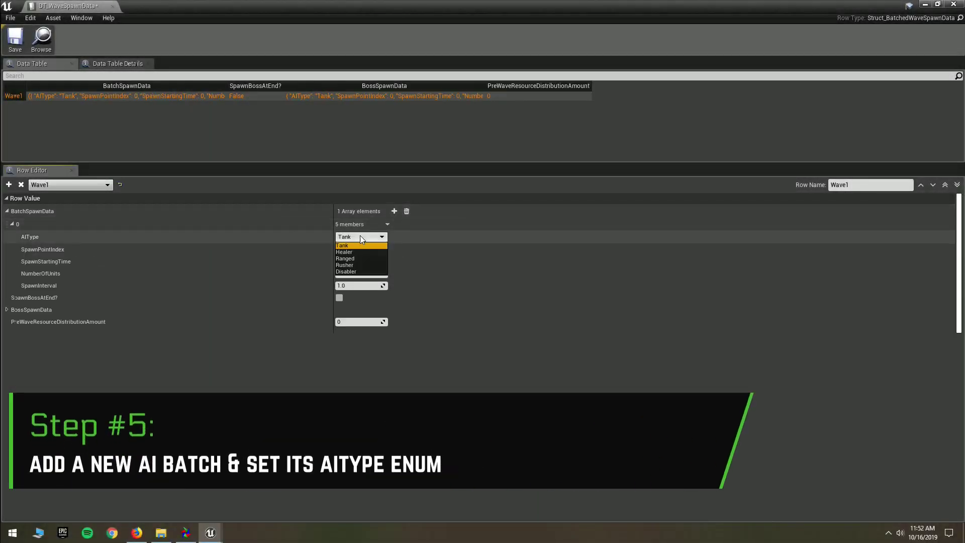
pyautogui.click(361, 265)
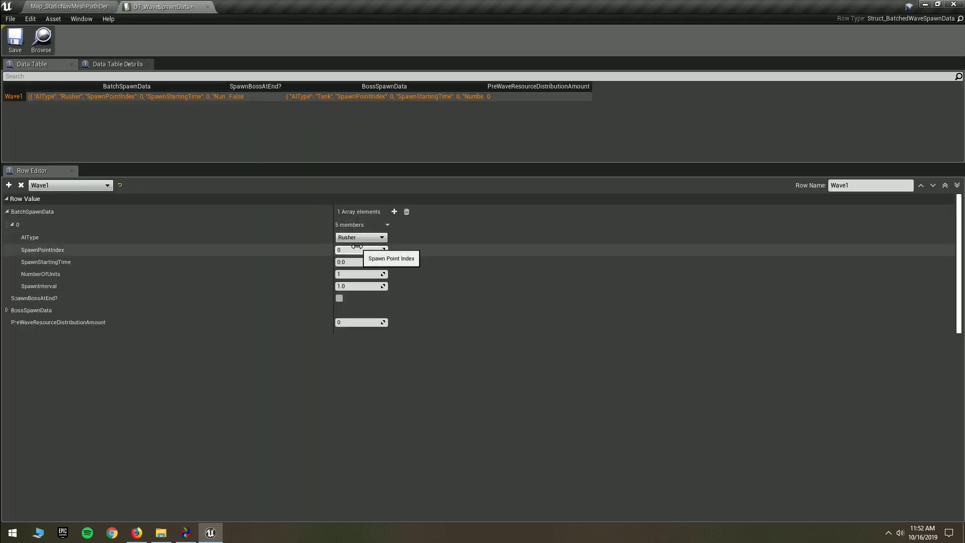
pyautogui.click(357, 247)
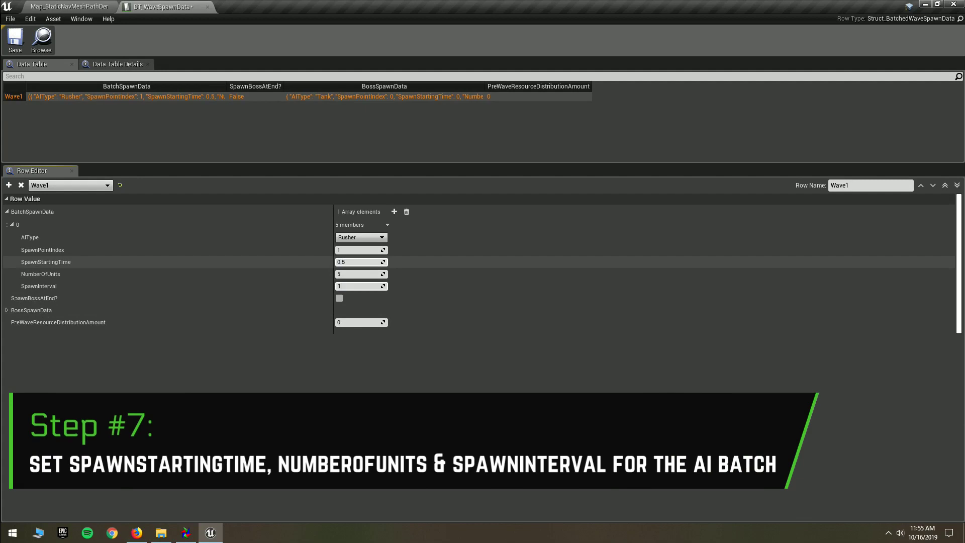
# Commit interval 1.5, then add a second Wave1 batch of Ranged units starting at 1.0
pyautogui.click(369, 358)
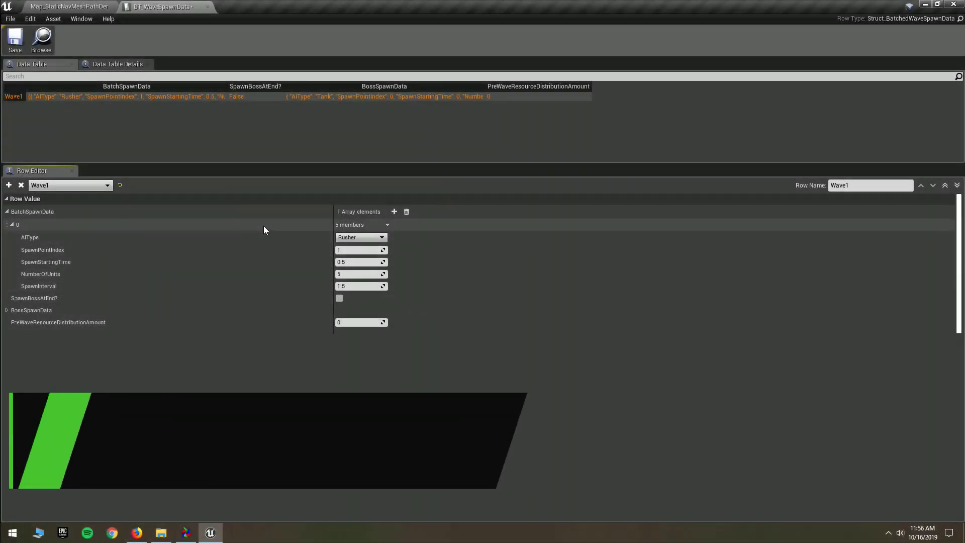
pyautogui.click(264, 224)
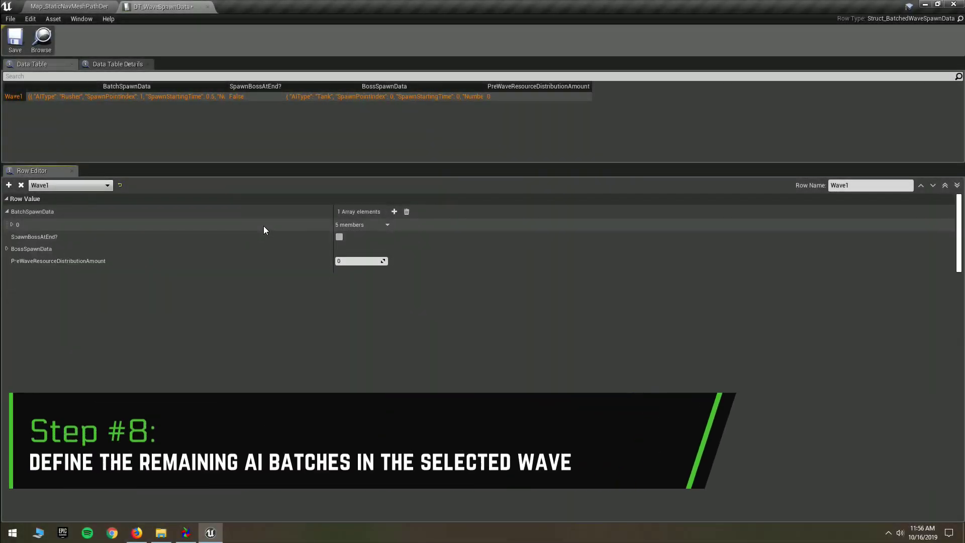
pyautogui.click(394, 212)
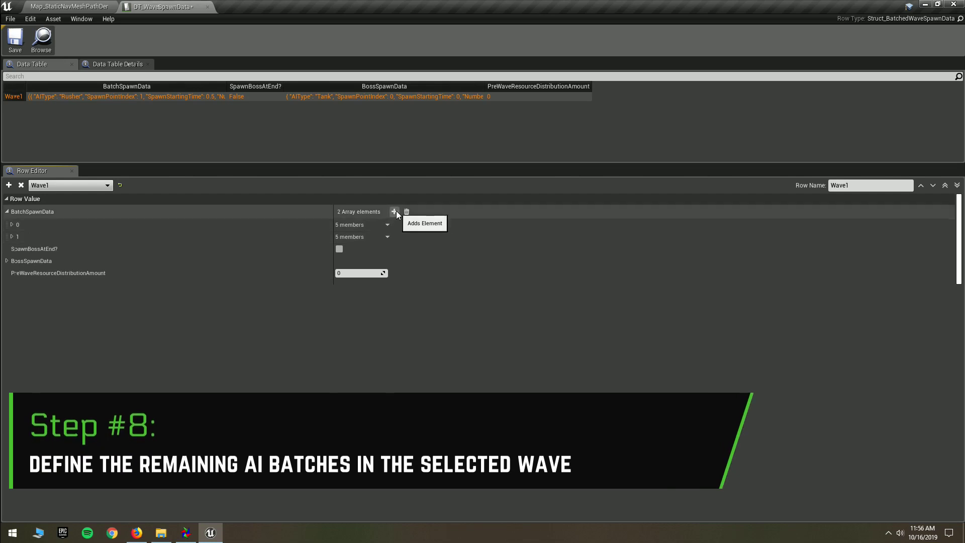
pyautogui.click(282, 236)
pyautogui.click(346, 250)
pyautogui.click(350, 268)
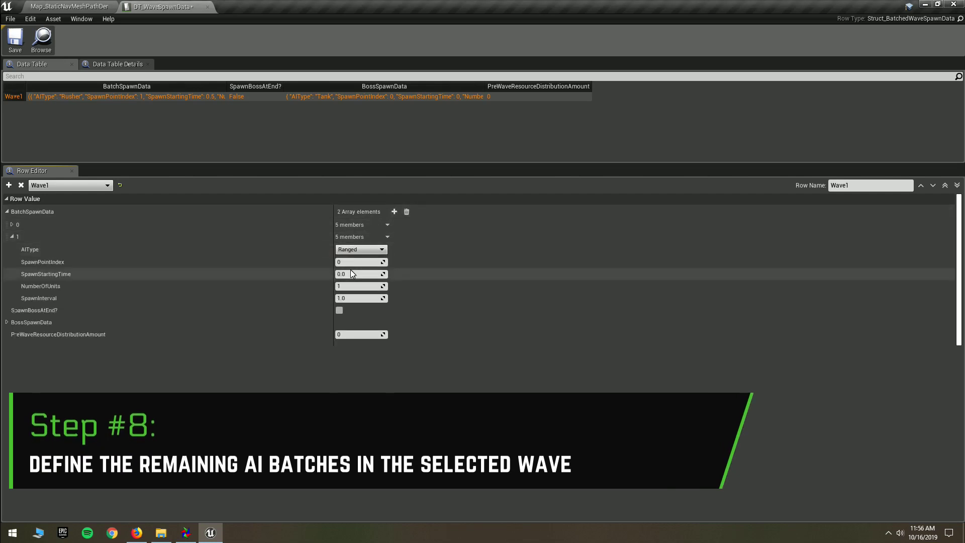
pyautogui.click(357, 274)
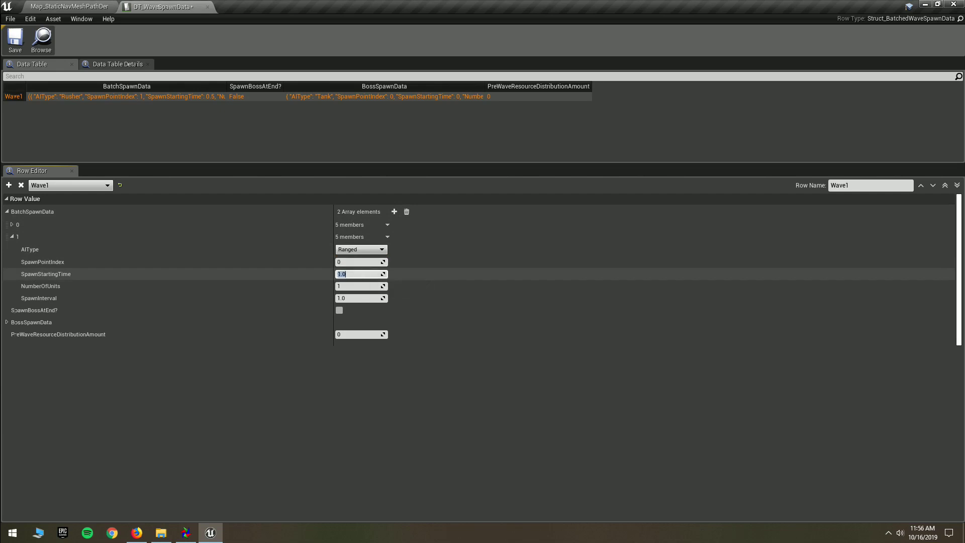
pyautogui.write('3')
pyautogui.press('Return')
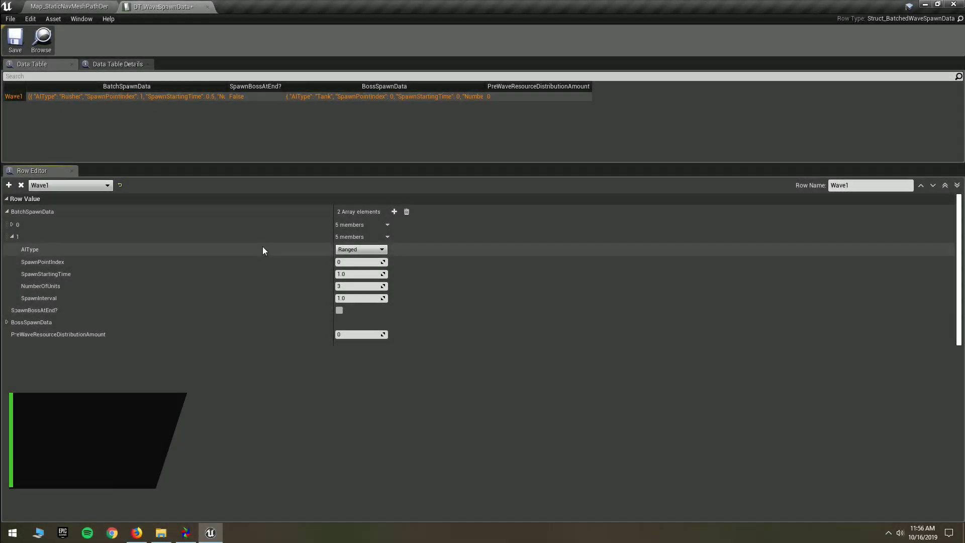
pyautogui.click(256, 236)
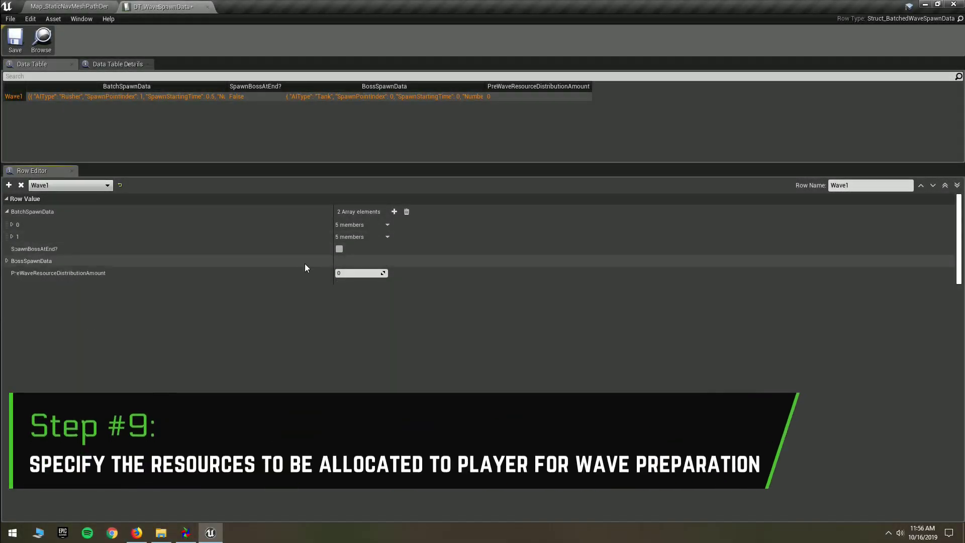
# Set Wave1's PreWaveResourceDistributionAmount to 200
pyautogui.click(358, 274)
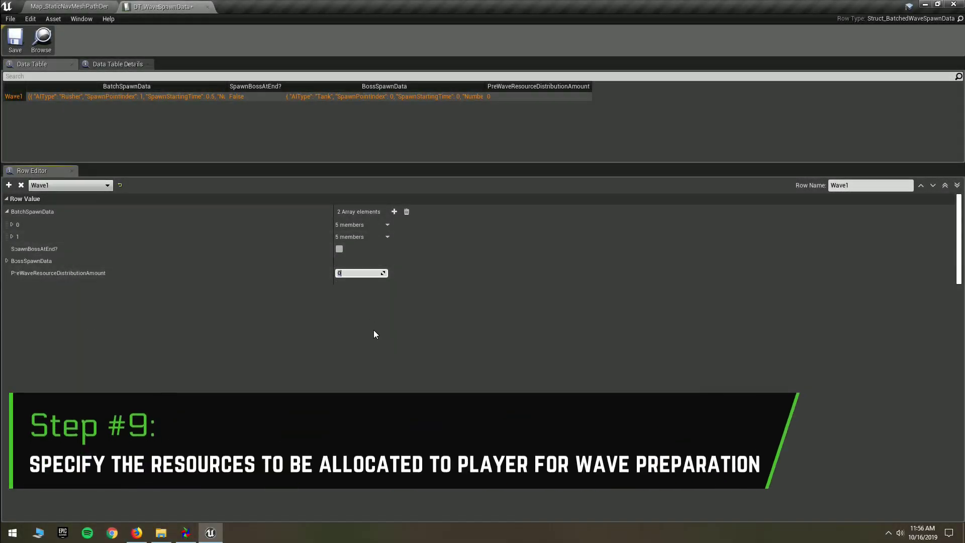
pyautogui.write('200')
pyautogui.press('Return')
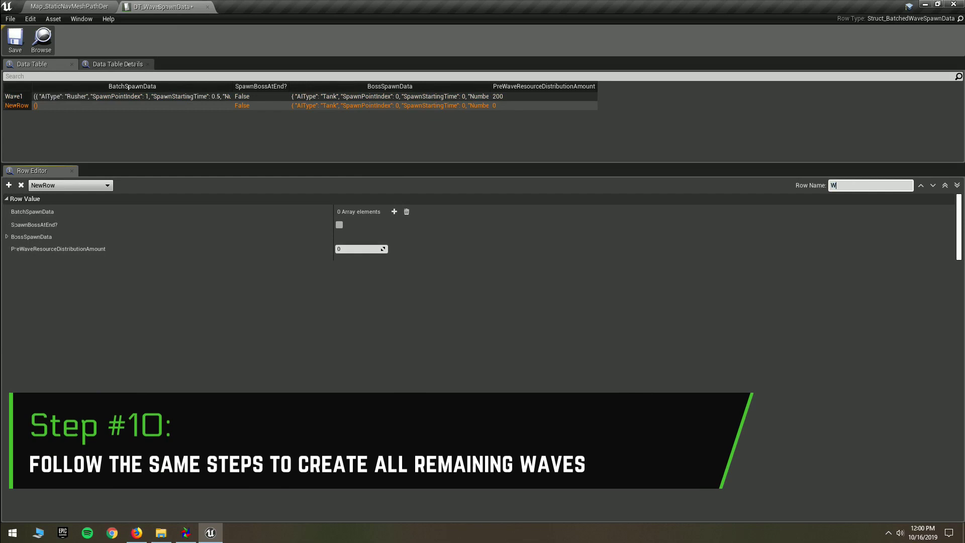
# Rename the new row to Wave2, add three batches, and make the first Rusher starting at 0.5
pyautogui.write('ave2')
pyautogui.press('Return')
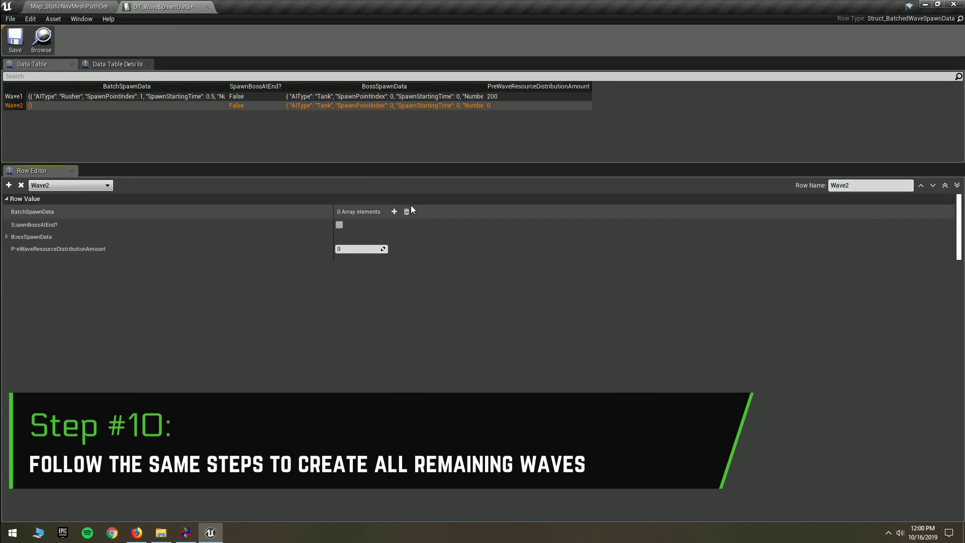
pyautogui.click(394, 211)
pyautogui.click(394, 212)
pyautogui.click(394, 212)
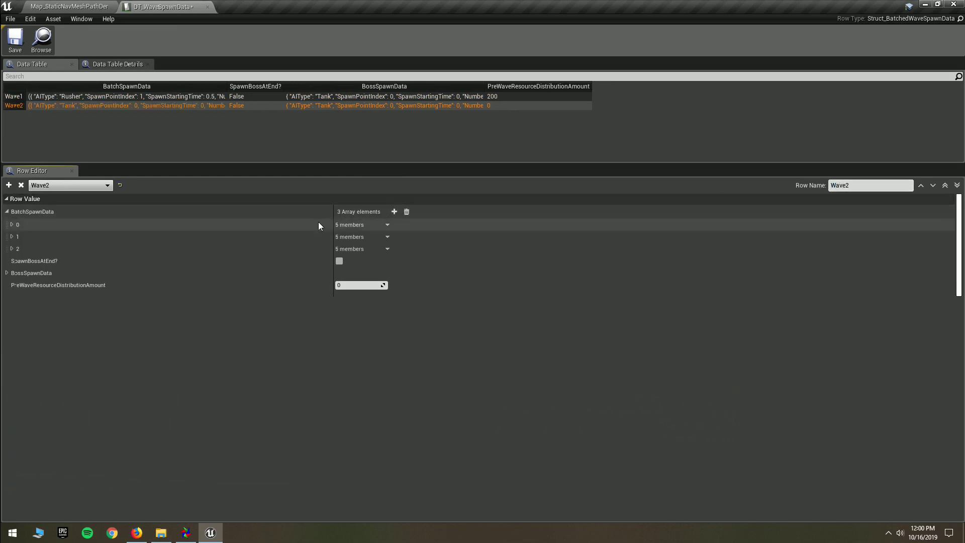
pyautogui.click(318, 222)
pyautogui.click(362, 238)
pyautogui.click(347, 265)
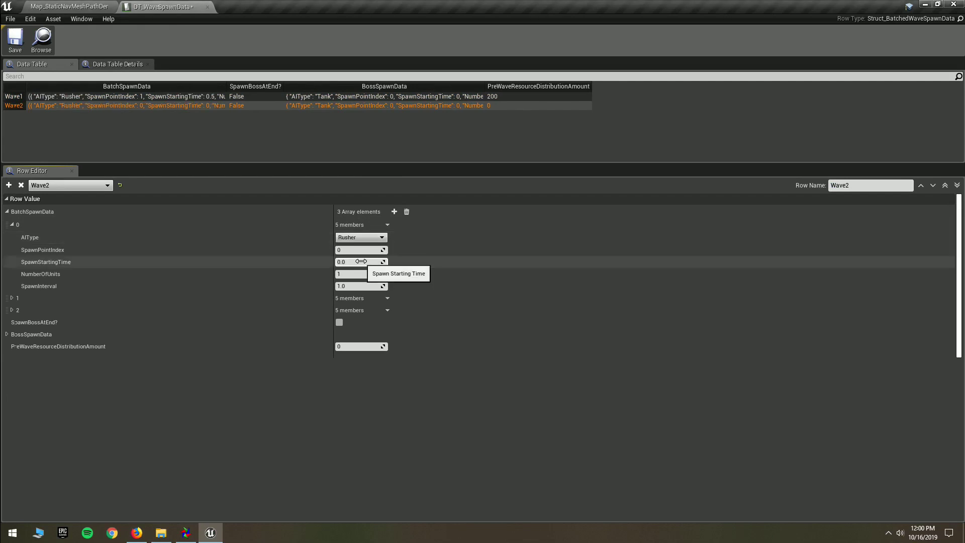
pyautogui.click(361, 261)
pyautogui.write('0.5')
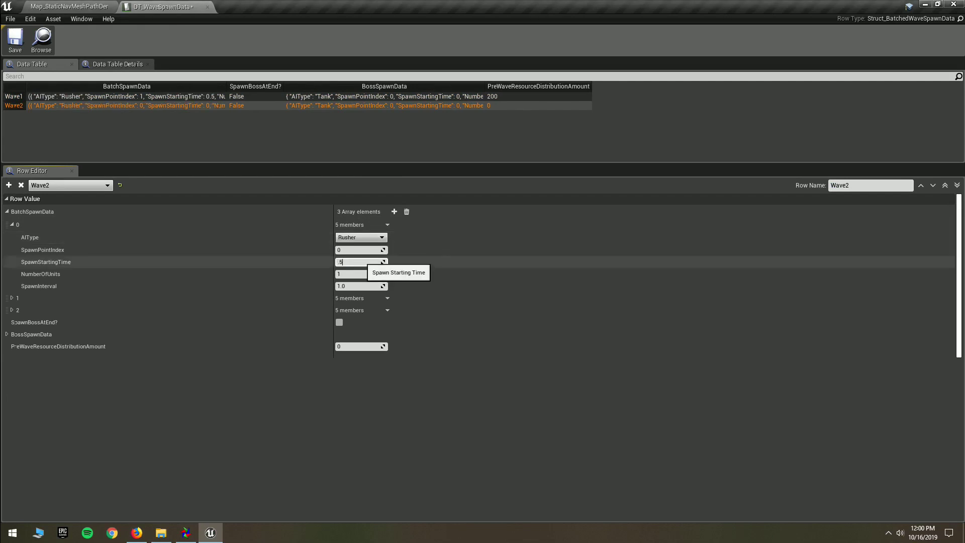
pyautogui.write('6')
pyautogui.press('Return')
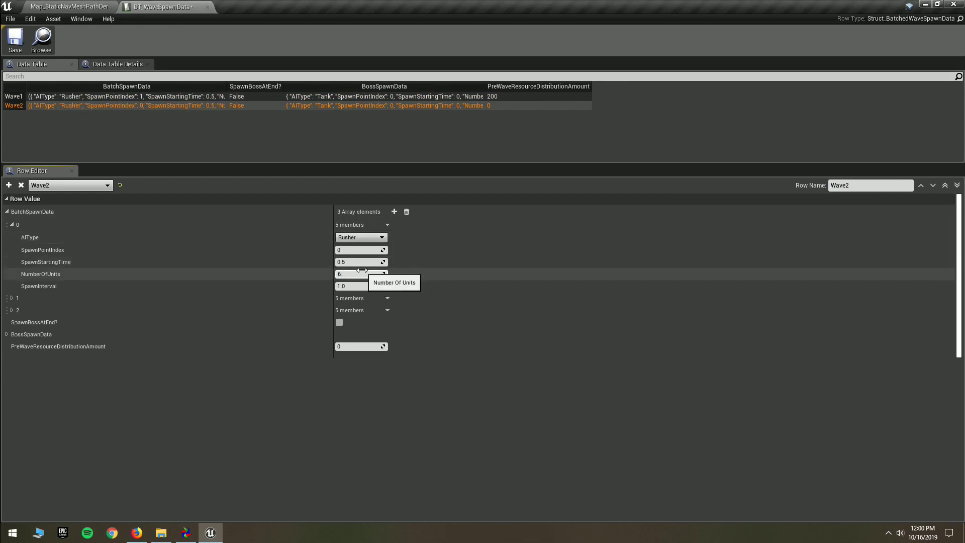
# Set Wave2's second batch to Healer, starting at 2.0 with interval 3.0
pyautogui.click(312, 226)
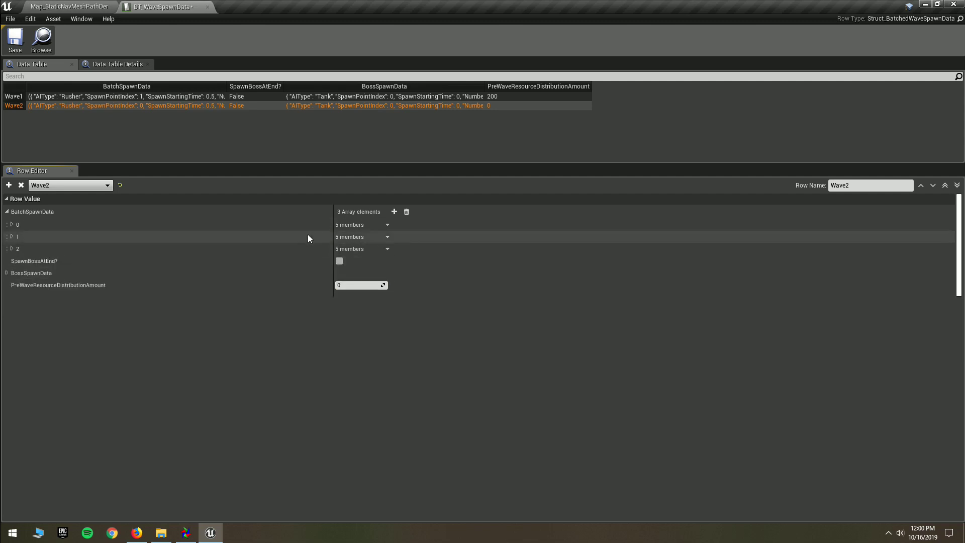
pyautogui.click(311, 237)
pyautogui.click(355, 249)
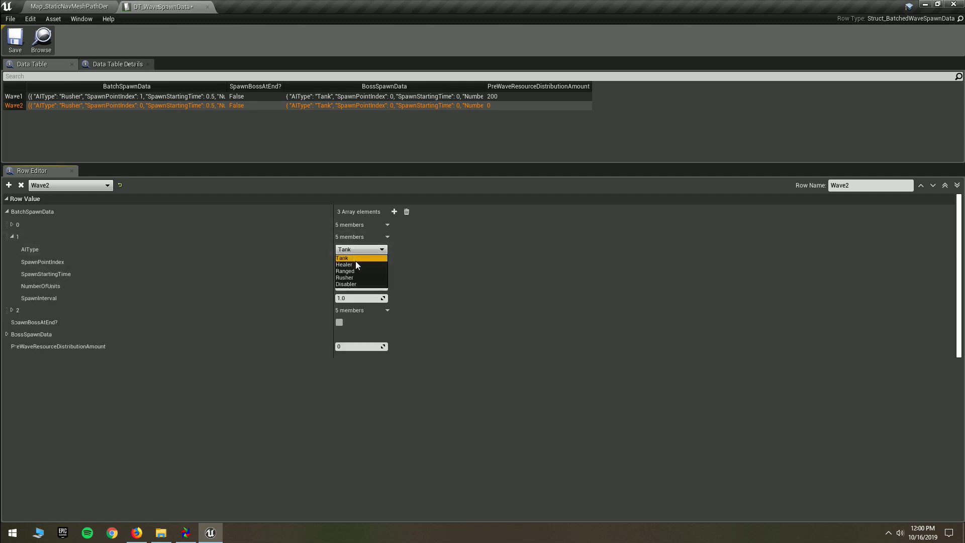
pyautogui.click(354, 265)
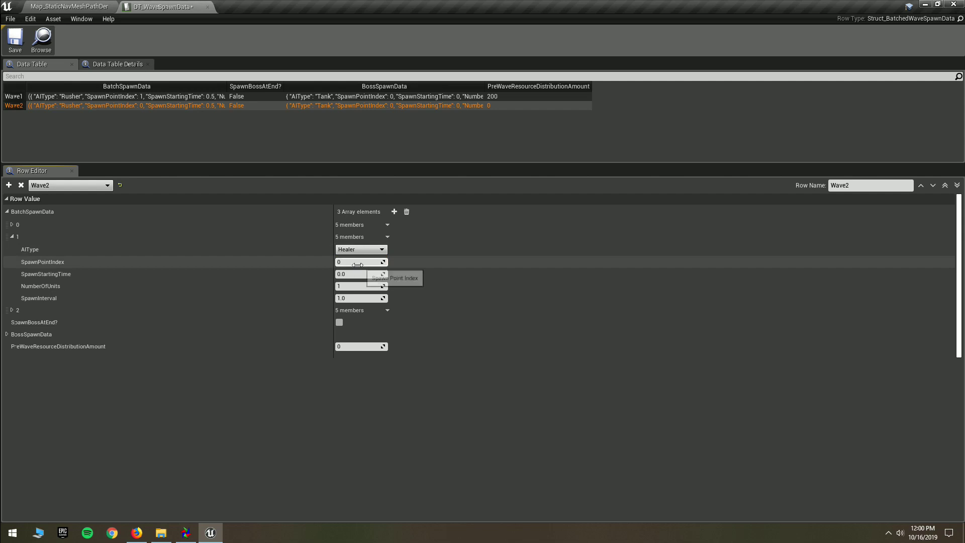
pyautogui.click(355, 262)
pyautogui.click(358, 274)
pyautogui.write('2')
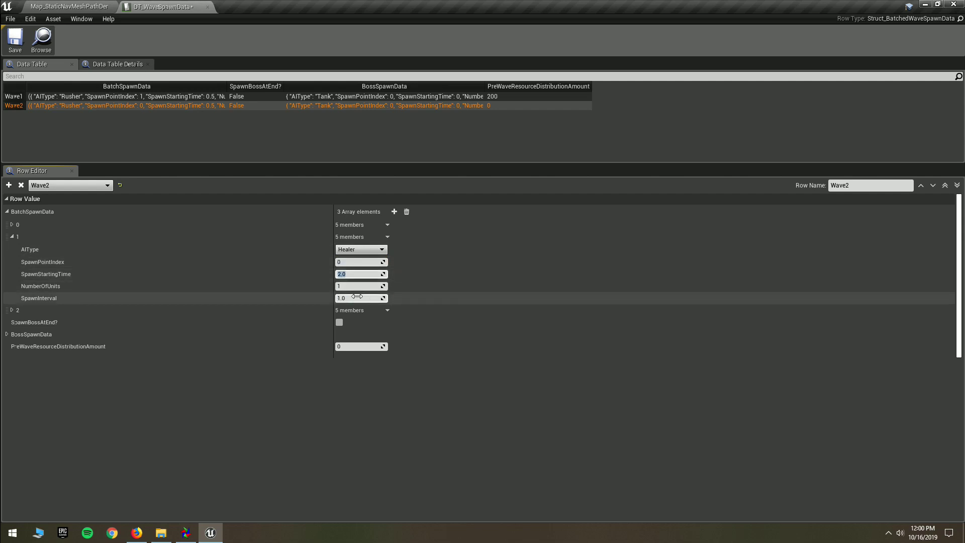
pyautogui.press('Return')
pyautogui.write('2')
pyautogui.press('Return')
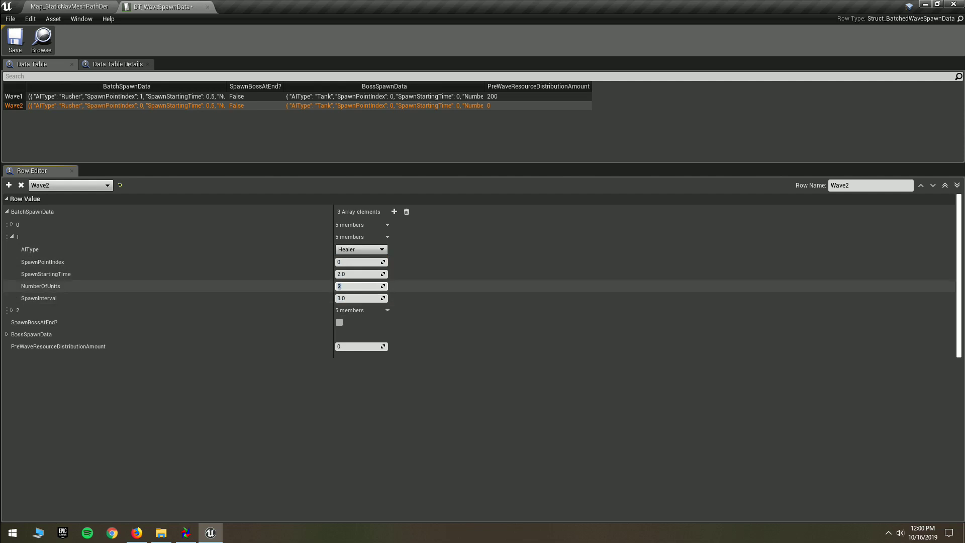
pyautogui.doubleClick(309, 237)
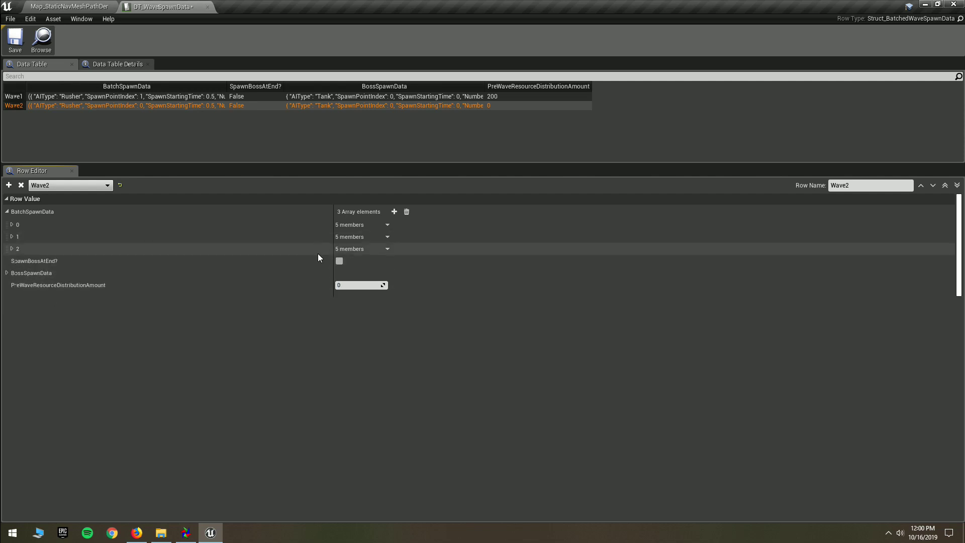
# Make Wave2's third batch 3 Disablers, spawn point 1, start 1.5, interval 1.5; resources 320
pyautogui.doubleClick(317, 254)
pyautogui.click(356, 262)
pyautogui.click(359, 297)
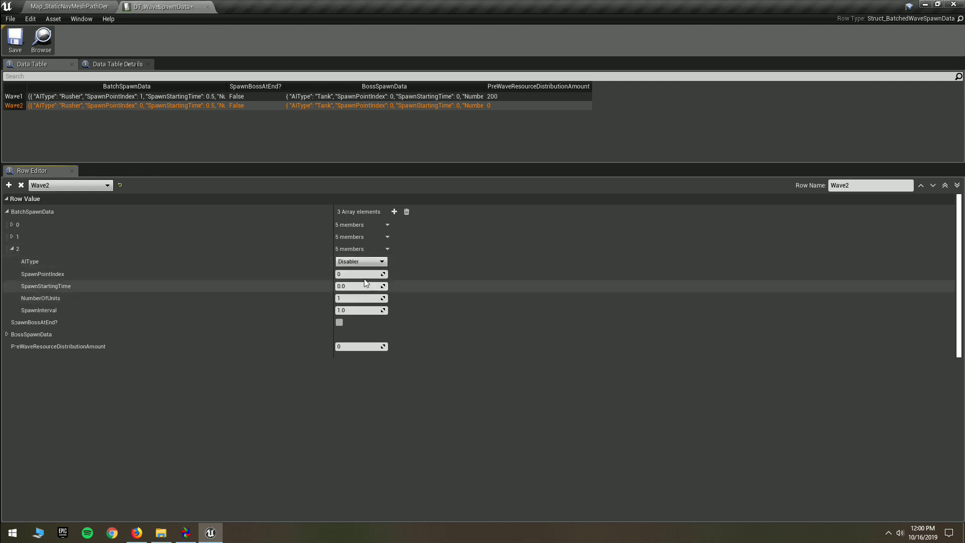
pyautogui.click(363, 275)
pyautogui.click(365, 285)
pyautogui.click(359, 298)
pyautogui.write('3')
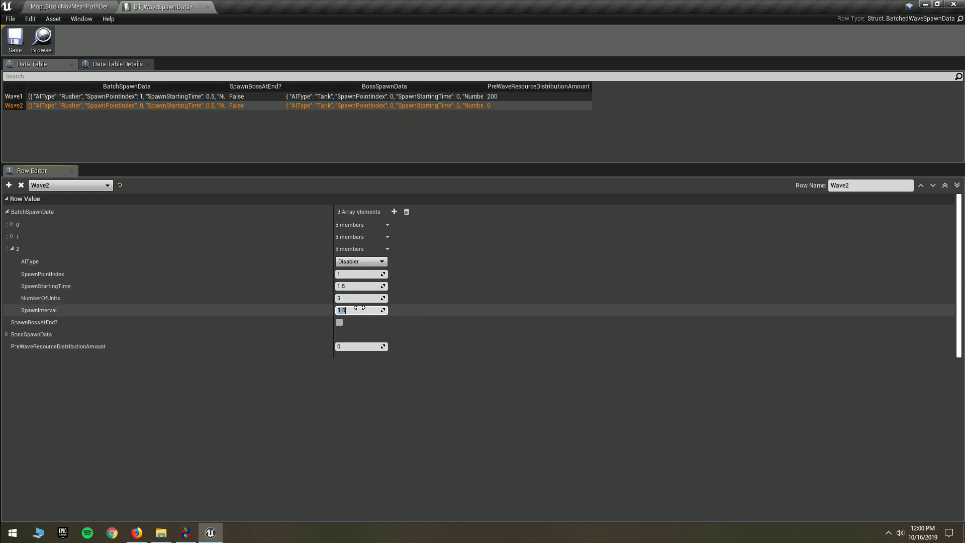
pyautogui.click(358, 346)
pyautogui.write('320')
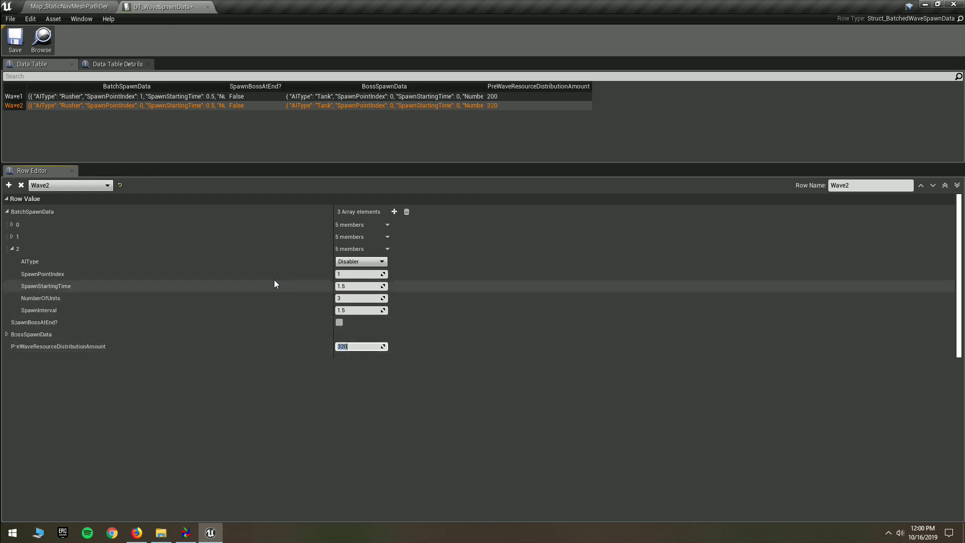
pyautogui.click(252, 248)
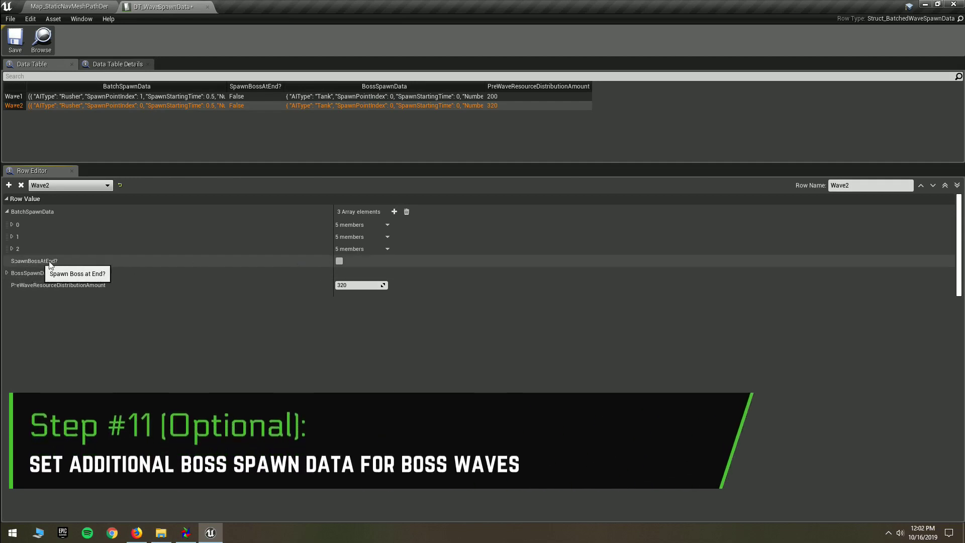
# Enable SpawnBossAtEnd? for Wave2 with Tank as the boss AI type
pyautogui.click(340, 261)
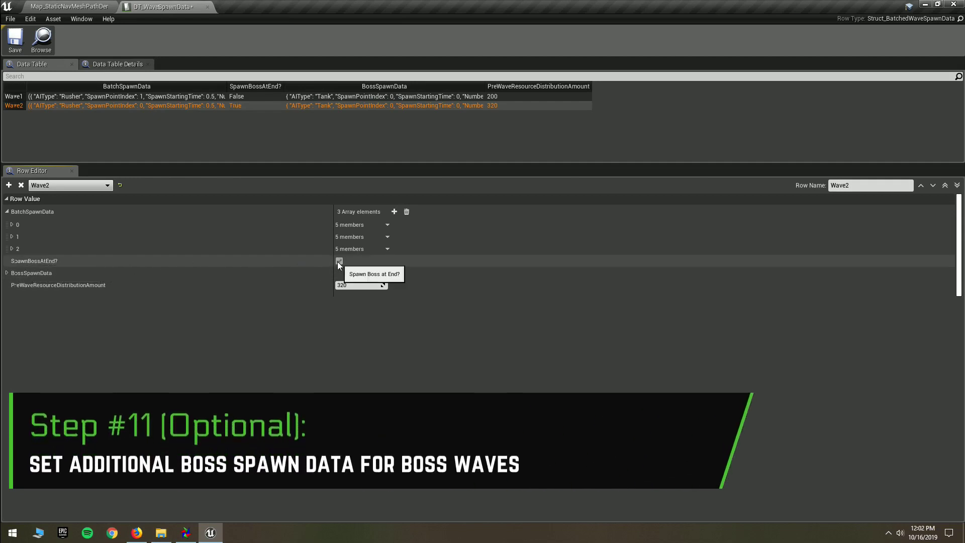
pyautogui.doubleClick(47, 272)
pyautogui.click(360, 286)
pyautogui.click(353, 295)
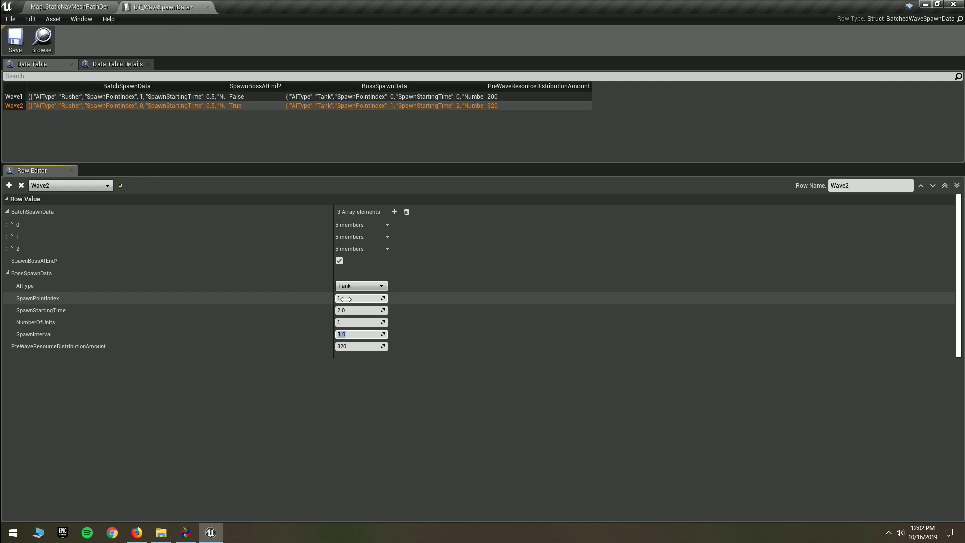
pyautogui.click(190, 274)
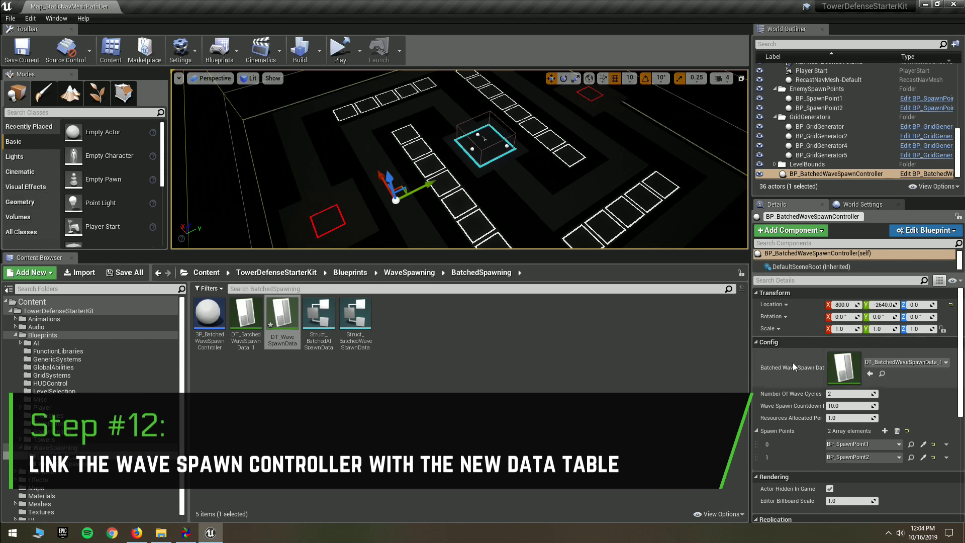
# Assign DT_WaveSpawnData to the controller's Config Batched Wave Spawn Data, then choose a File menu command
pyautogui.click(892, 364)
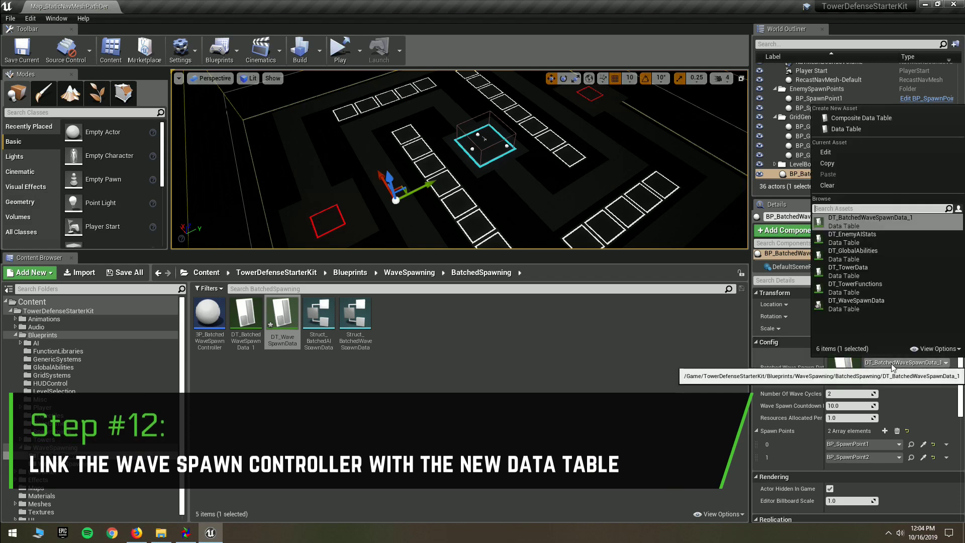
pyautogui.click(868, 303)
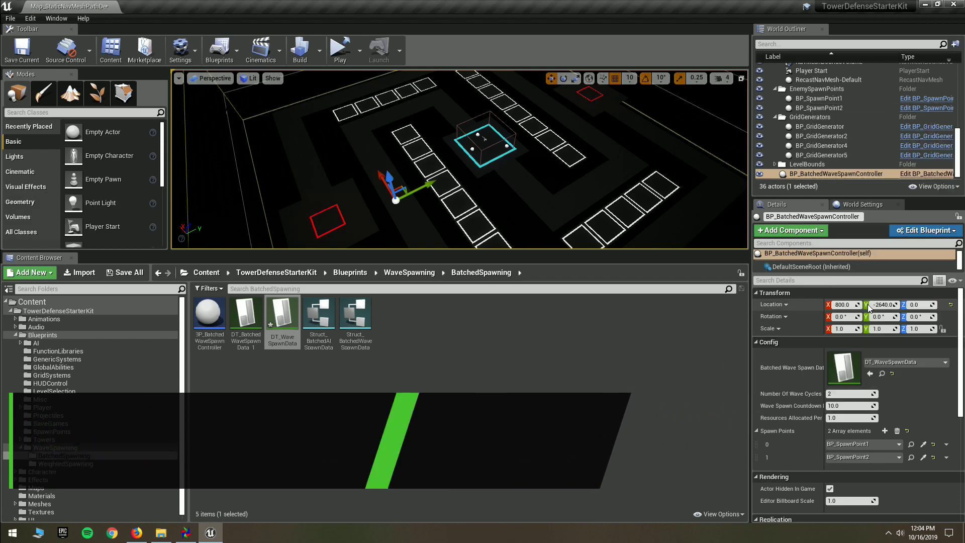
pyautogui.click(11, 19)
pyautogui.click(209, 204)
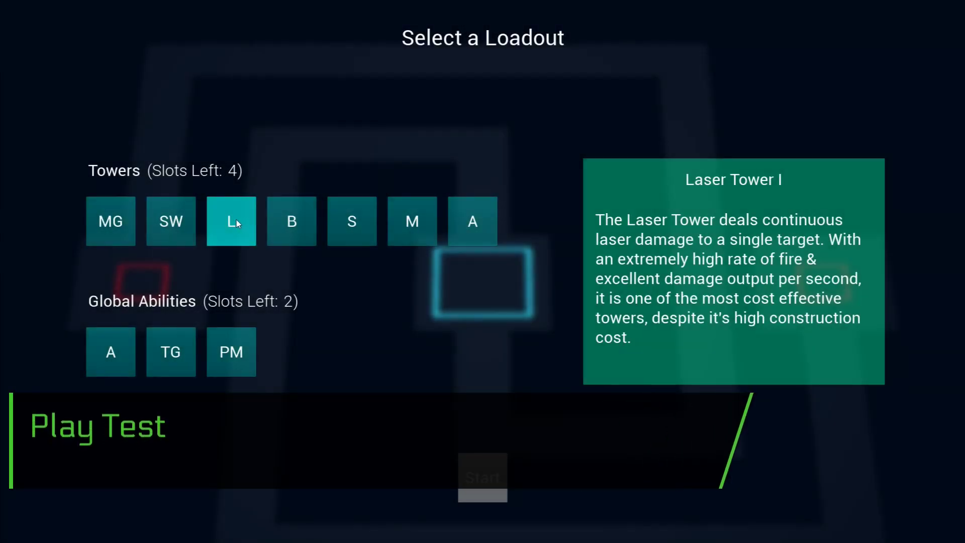
# Start the match with a Laser tower and ability A loadout, then build a Laser tower on the bottom-right slot
pyautogui.click(236, 220)
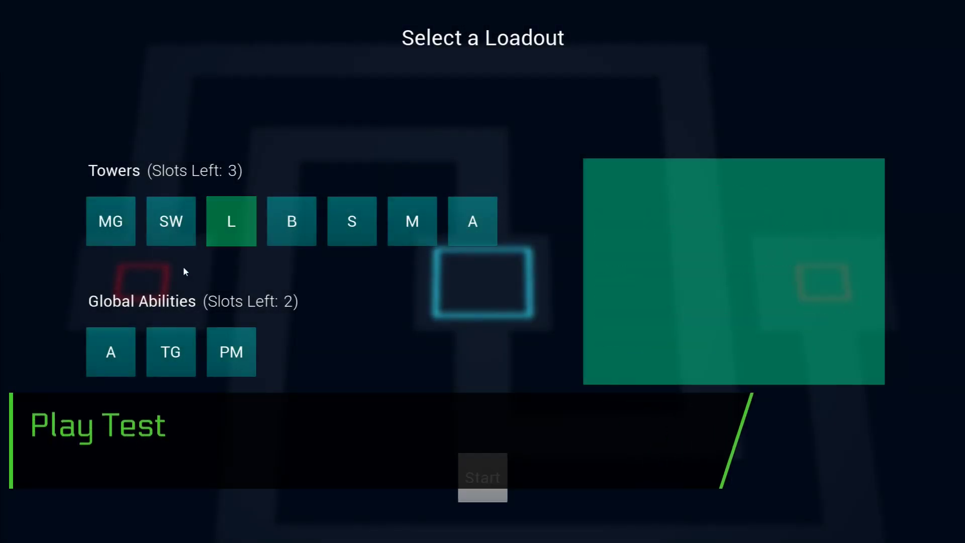
pyautogui.click(107, 351)
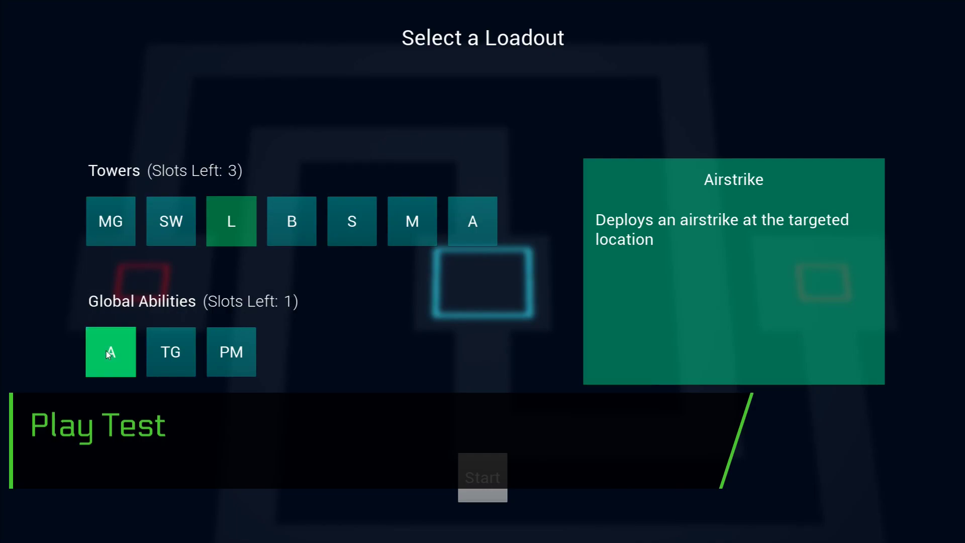
pyautogui.click(480, 474)
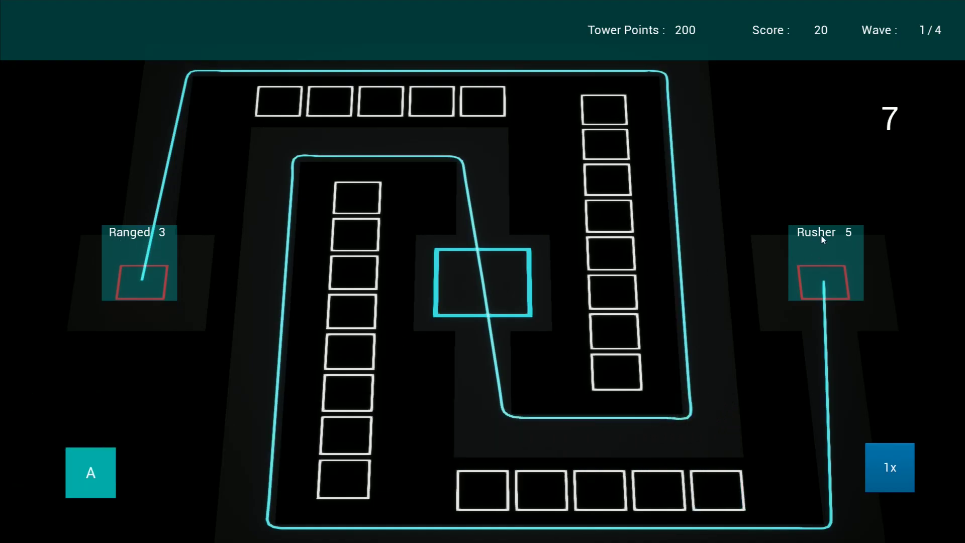
pyautogui.click(716, 492)
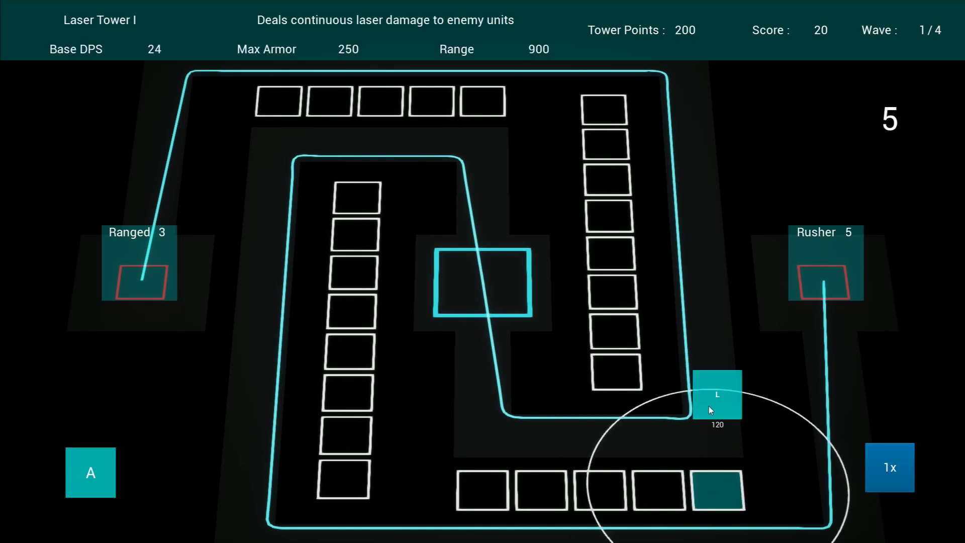
pyautogui.click(709, 402)
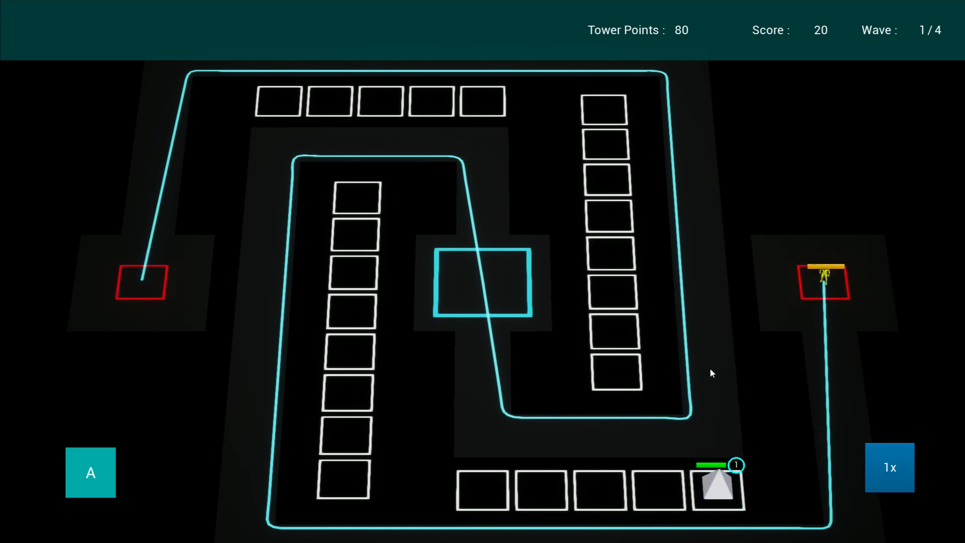